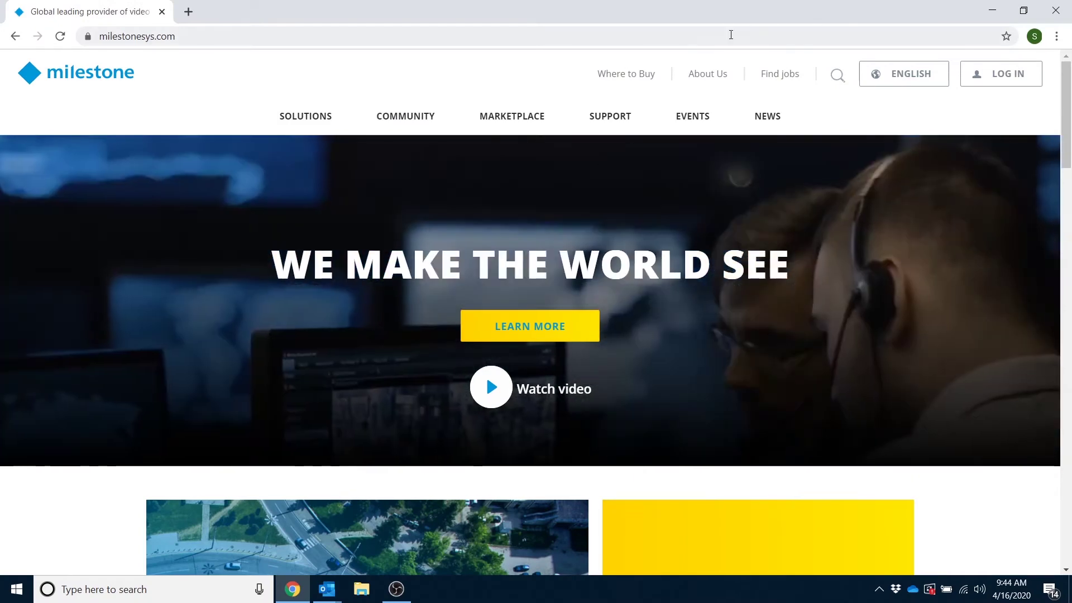
# Go to the Deployment Assistant page at learn.milestonesys.com/tools/deployment-assistant in a new tab
pyautogui.moveTo(624, 126)
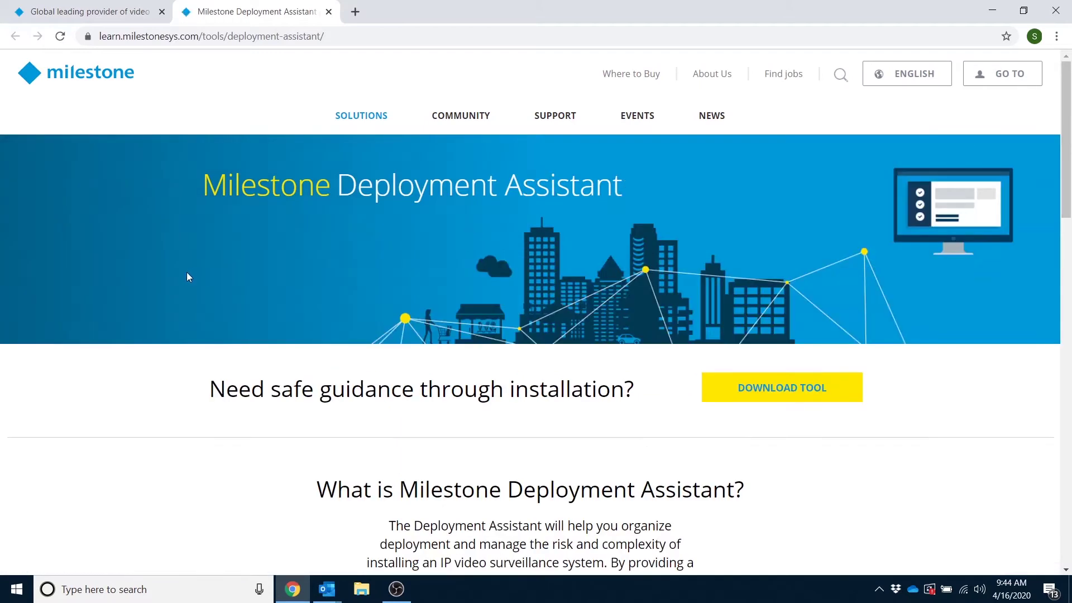
# Download the Deployment Assistant setup .exe and run it from the download shelf
pyautogui.scroll(-5, 147, 285)
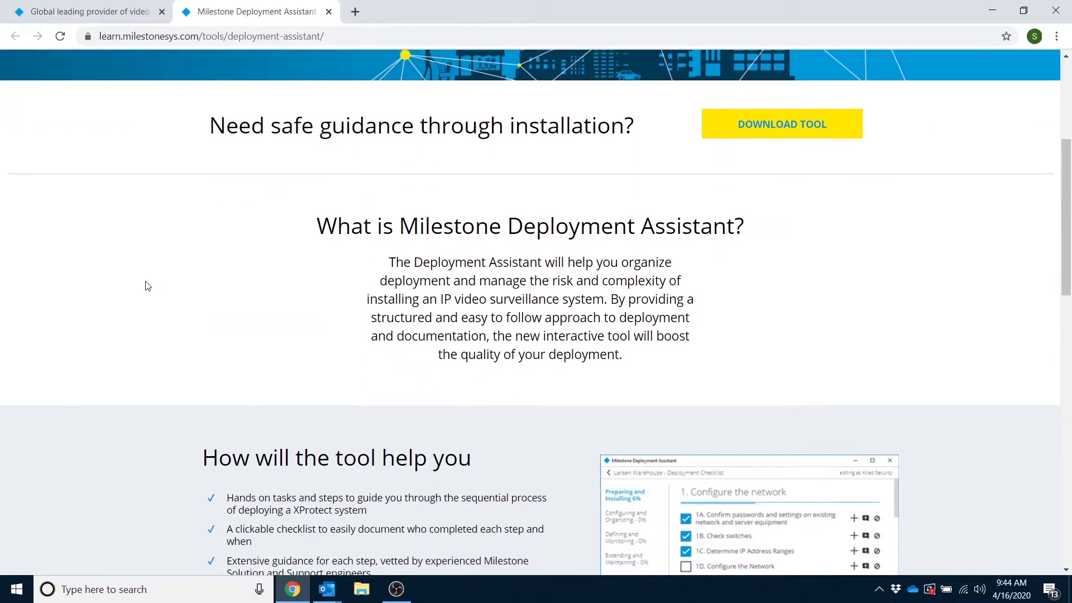
pyautogui.scroll(-1, 146, 285)
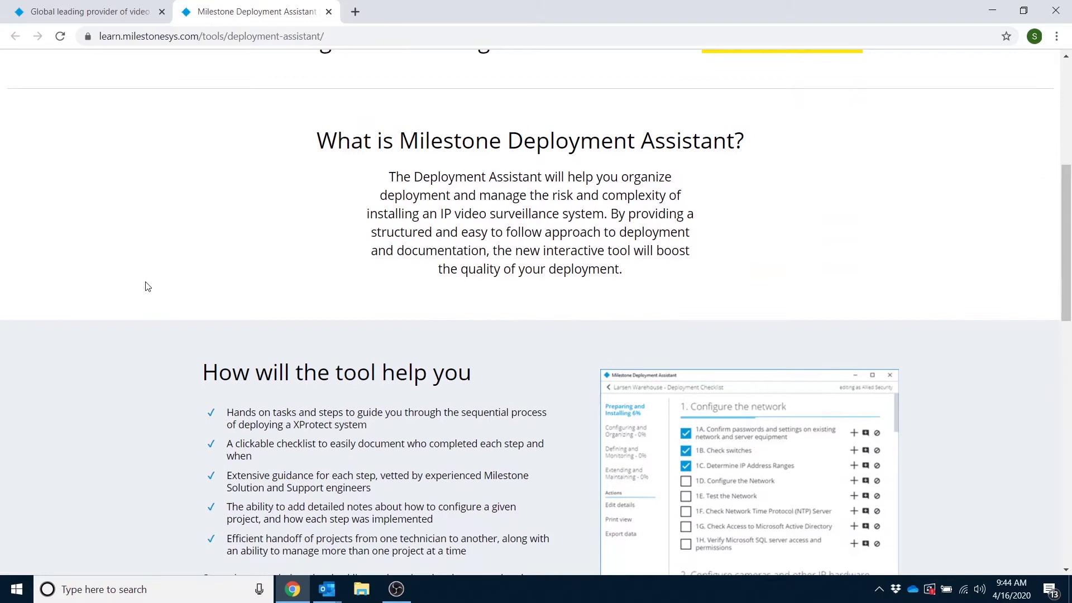
pyautogui.scroll(1, 147, 285)
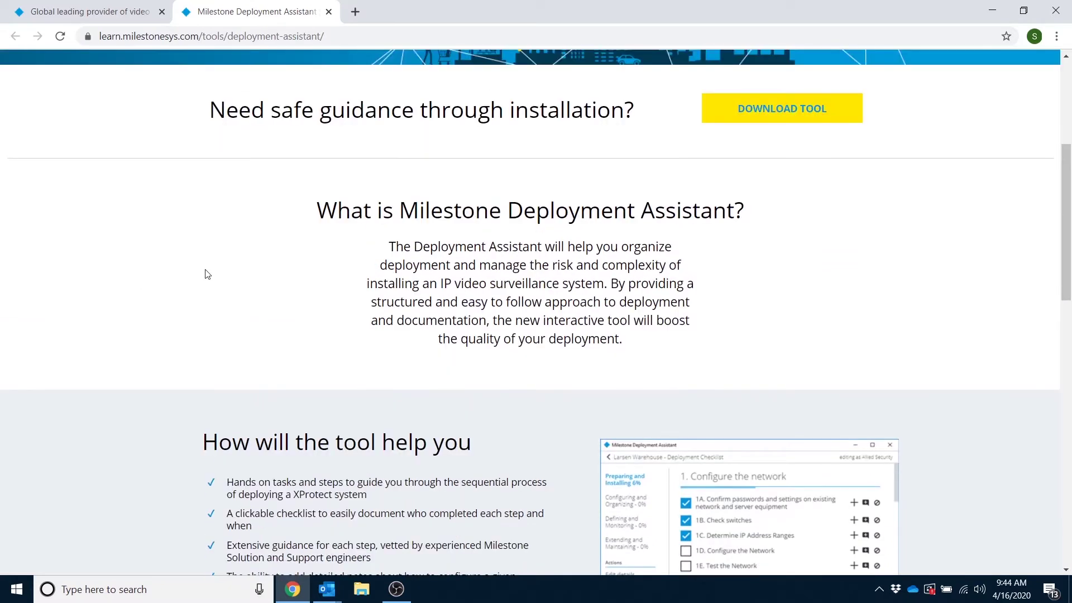
pyautogui.click(797, 121)
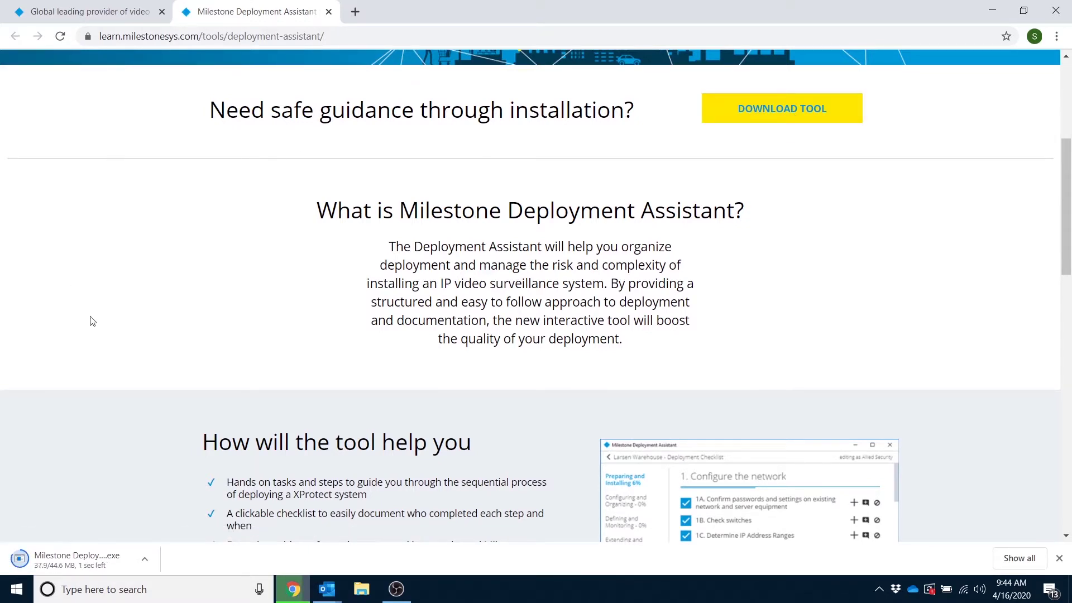
pyautogui.click(80, 562)
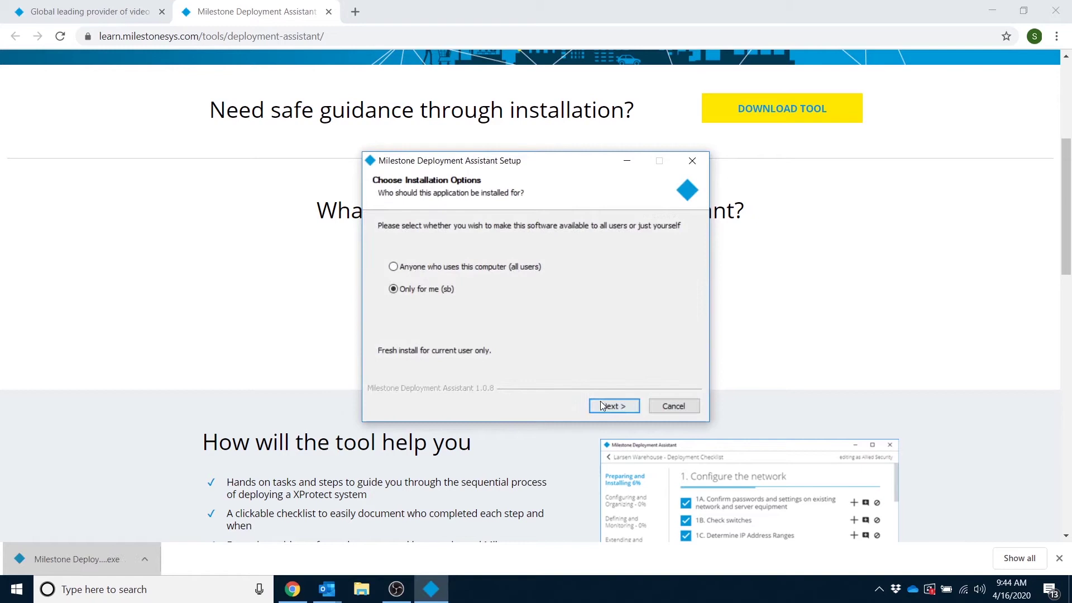
# Install with 'Only for me' and the default location, then finish with 'Run Milestone Deployment Assistant' checked
pyautogui.click(601, 405)
pyautogui.click(600, 406)
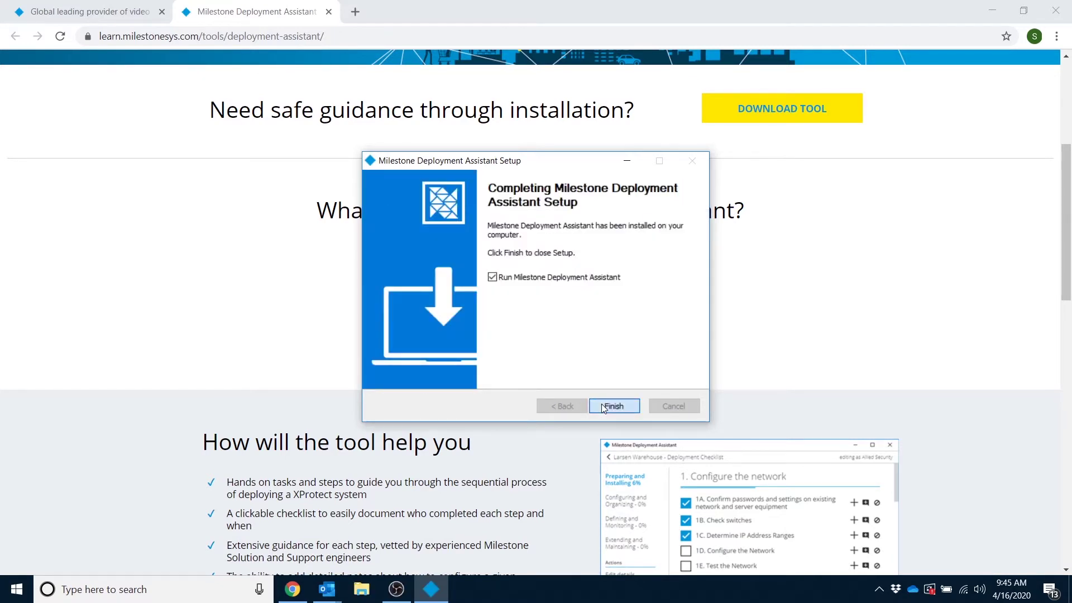
pyautogui.click(604, 406)
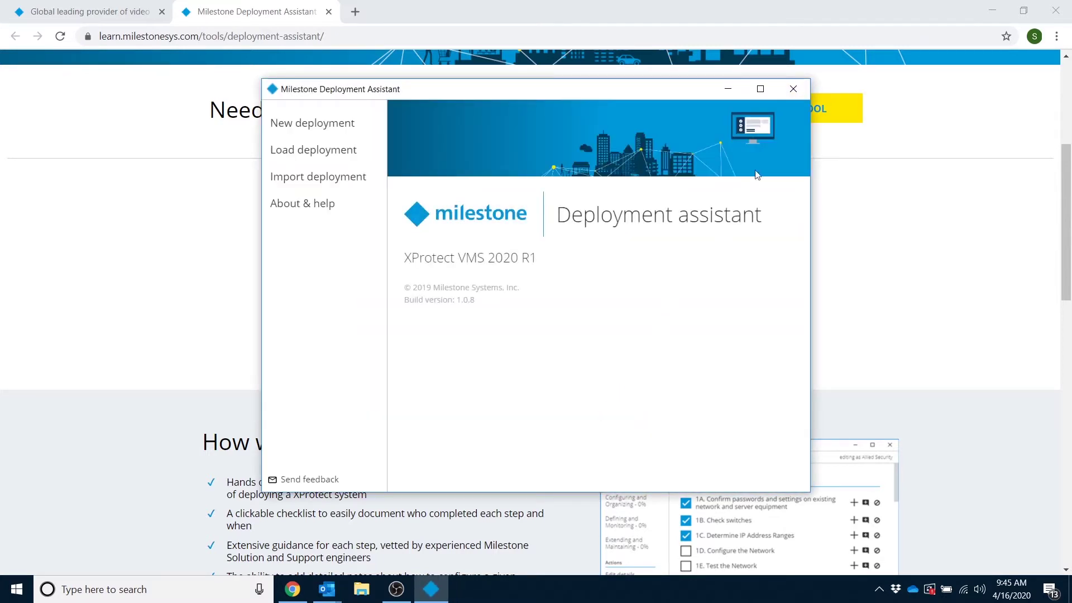
# Maximize the Deployment Assistant window to full screen
pyautogui.click(761, 89)
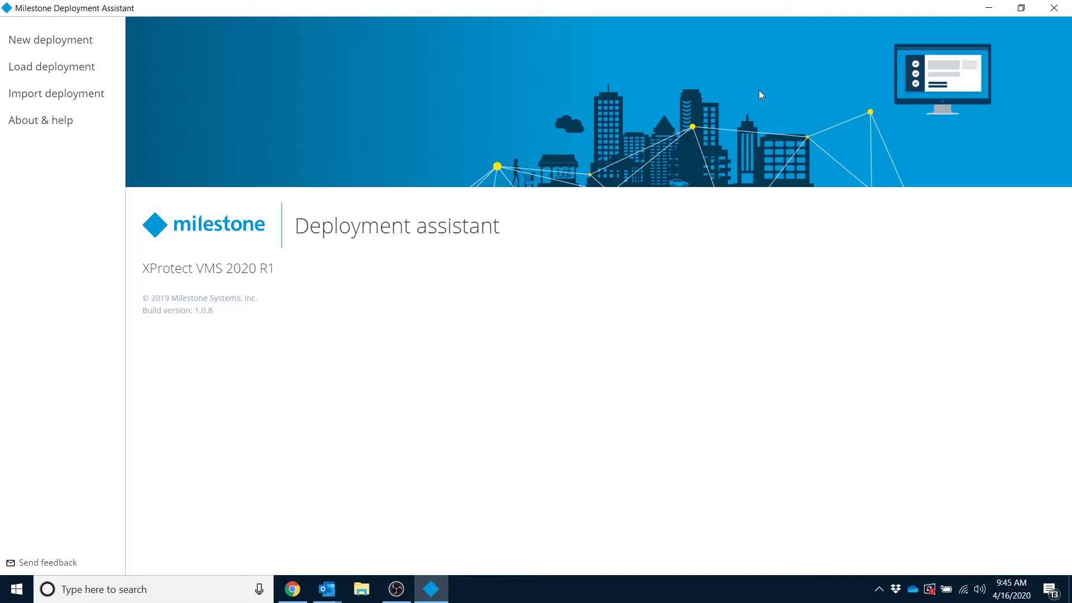
# Create a CORPORATE deployment named 'test' with 'test' as the integrator name
pyautogui.click(71, 44)
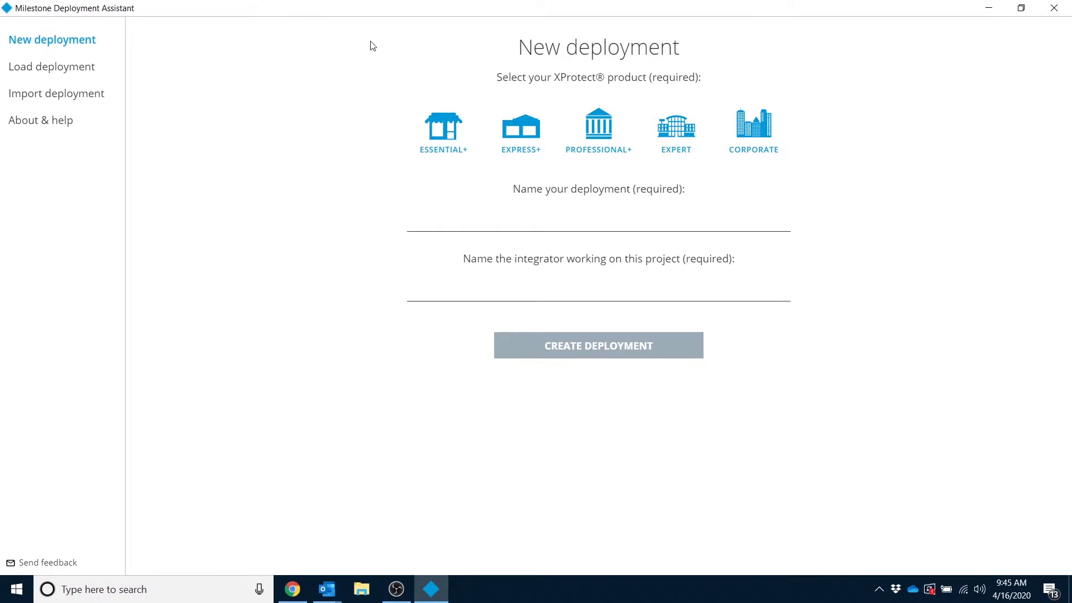
pyautogui.click(751, 137)
pyautogui.click(631, 221)
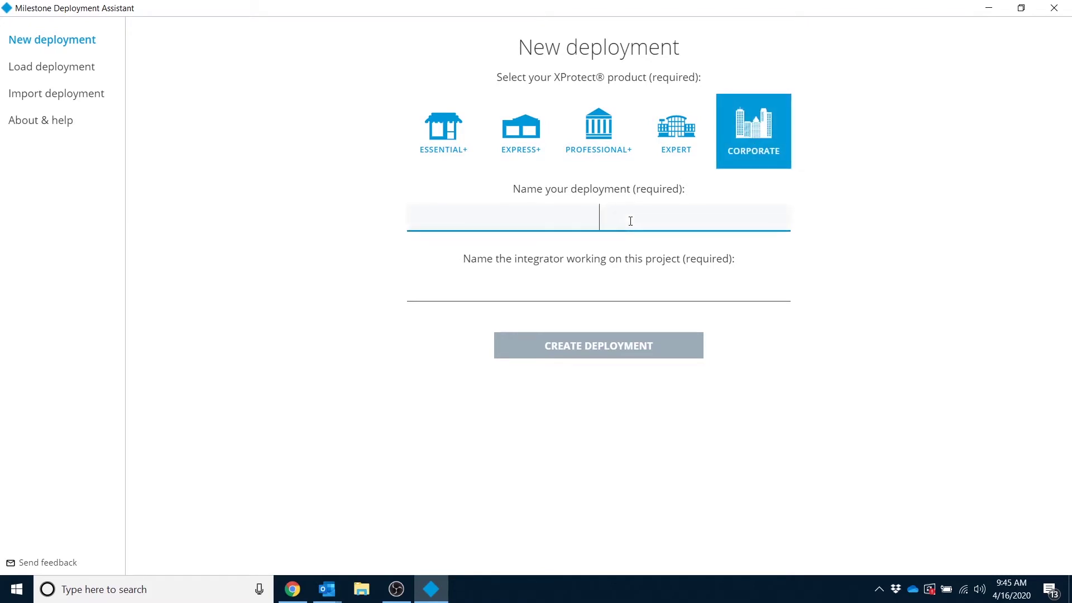
pyautogui.write('test')
pyautogui.press('Tab')
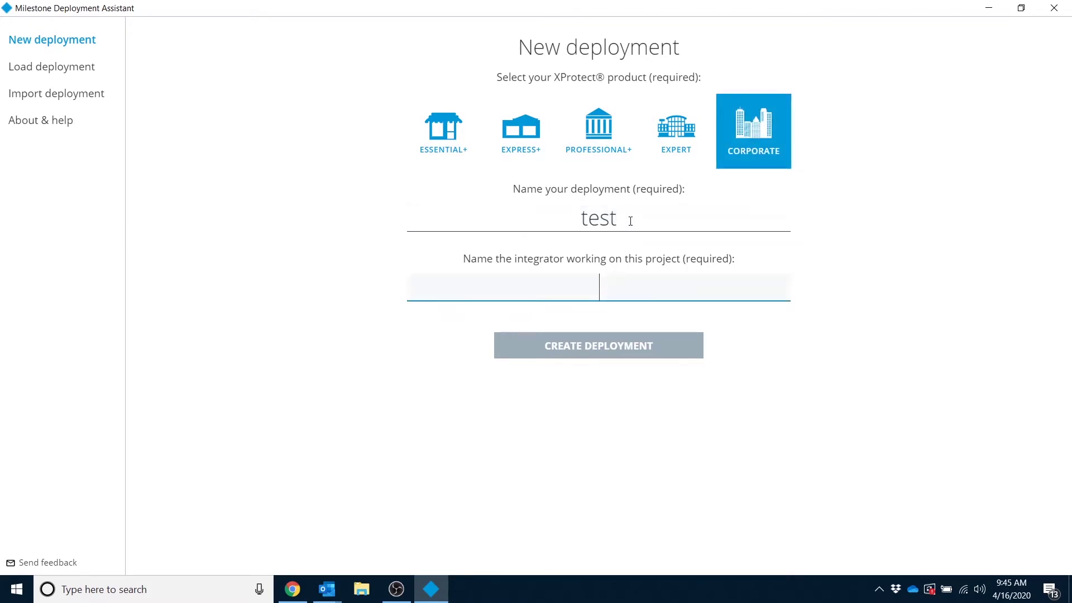
pyautogui.write('test')
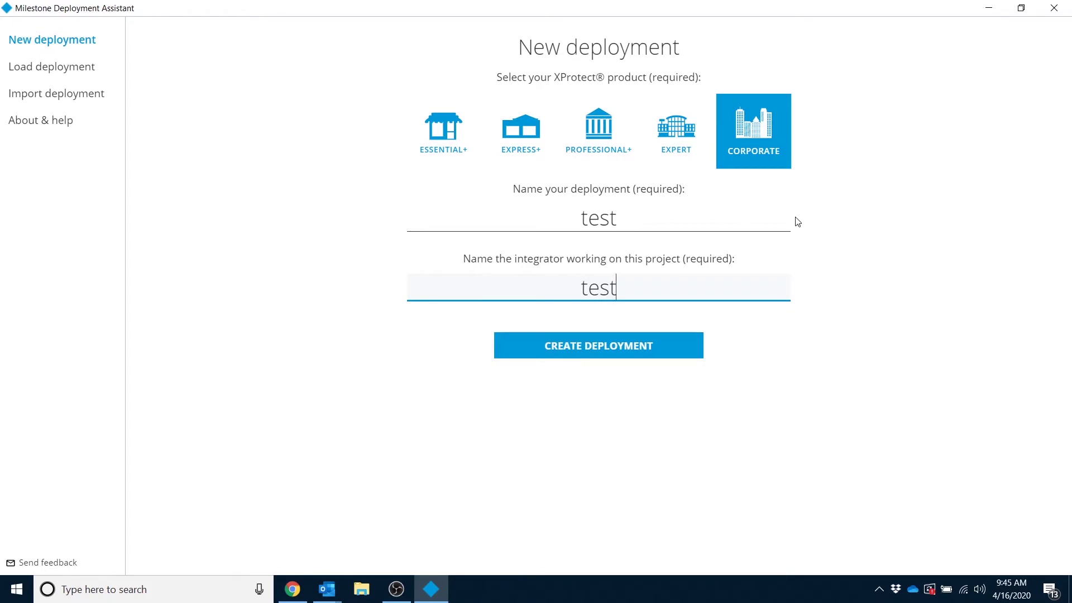
pyautogui.click(601, 350)
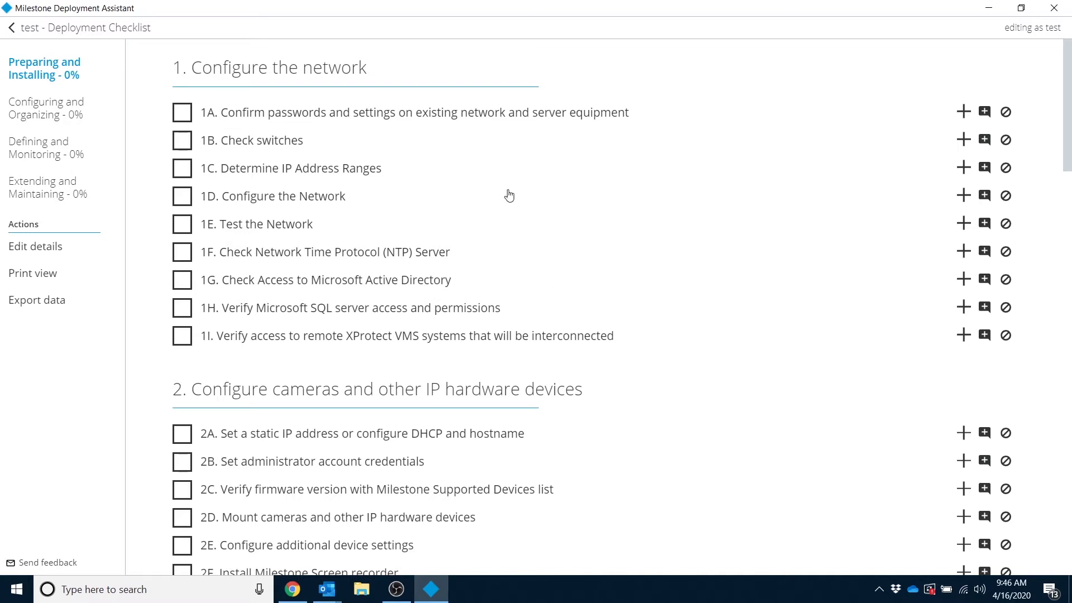
# Expand checklist items 1A, 1B, 1C and 1D, ending on 1D Configure the Network
pyautogui.click(469, 120)
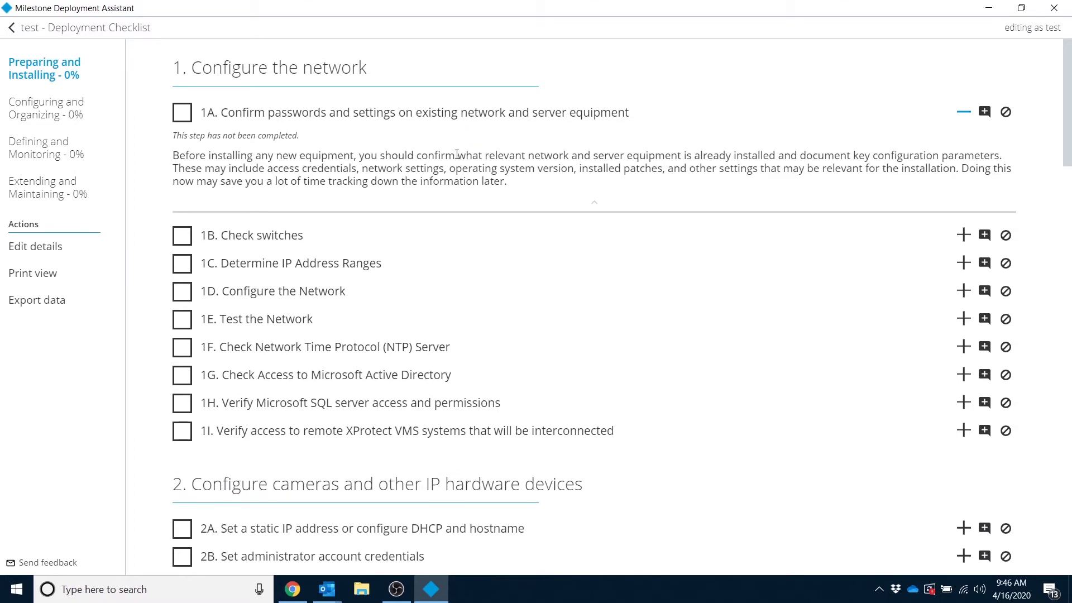
pyautogui.click(278, 241)
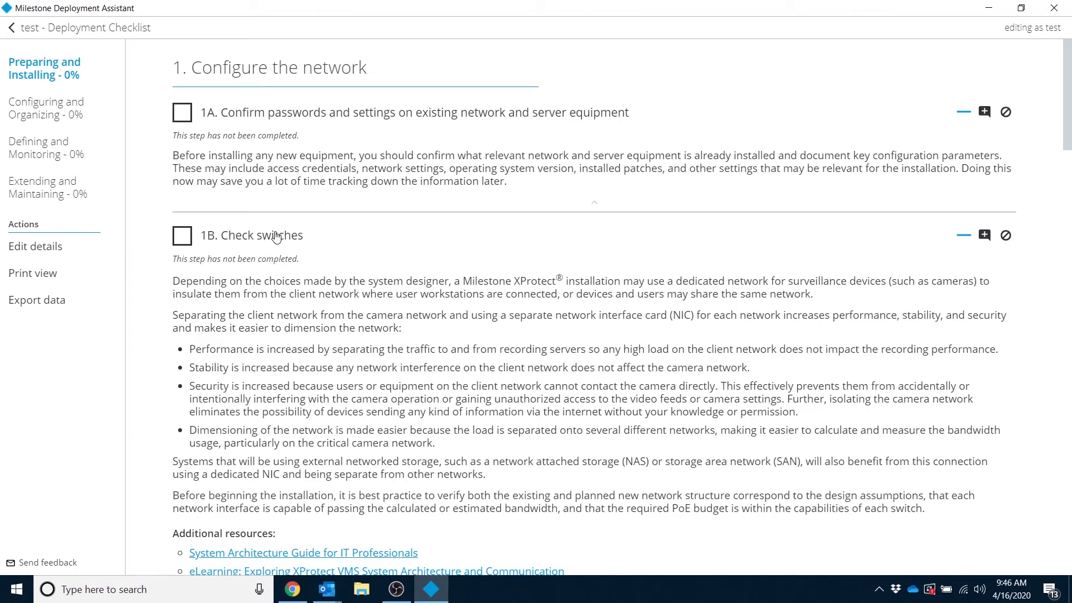
pyautogui.scroll(-3, 276, 238)
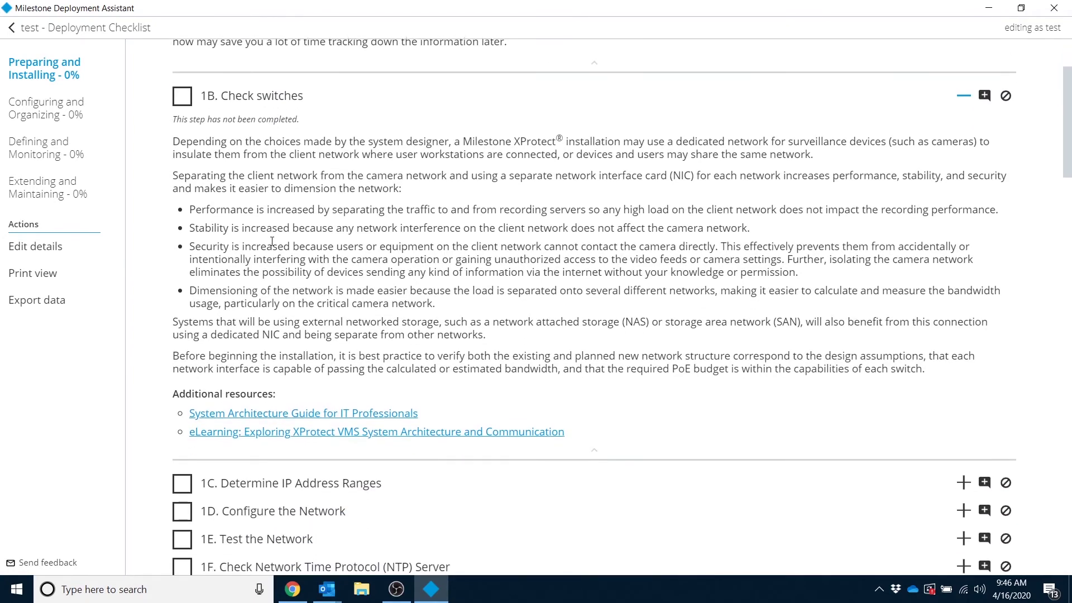
pyautogui.scroll(-3, 273, 247)
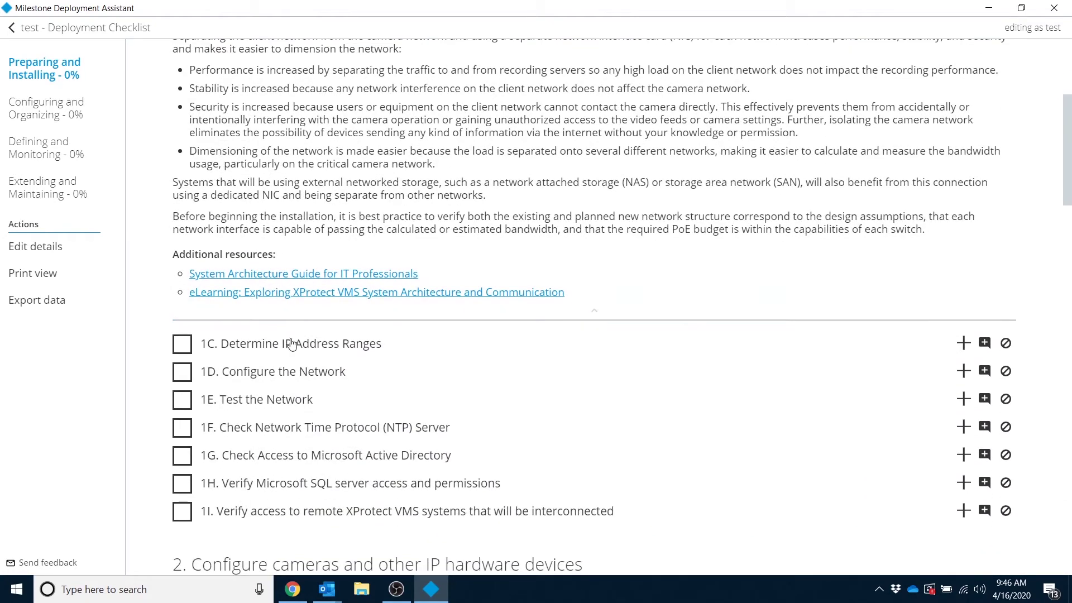
pyautogui.click(292, 345)
pyautogui.scroll(-3, 292, 343)
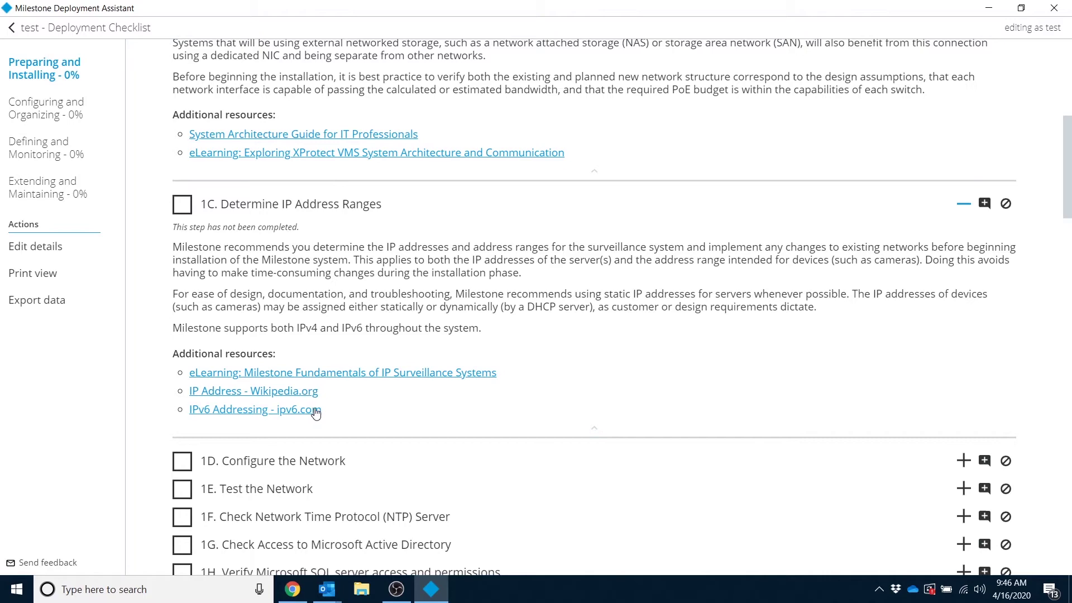
pyautogui.scroll(-1, 329, 420)
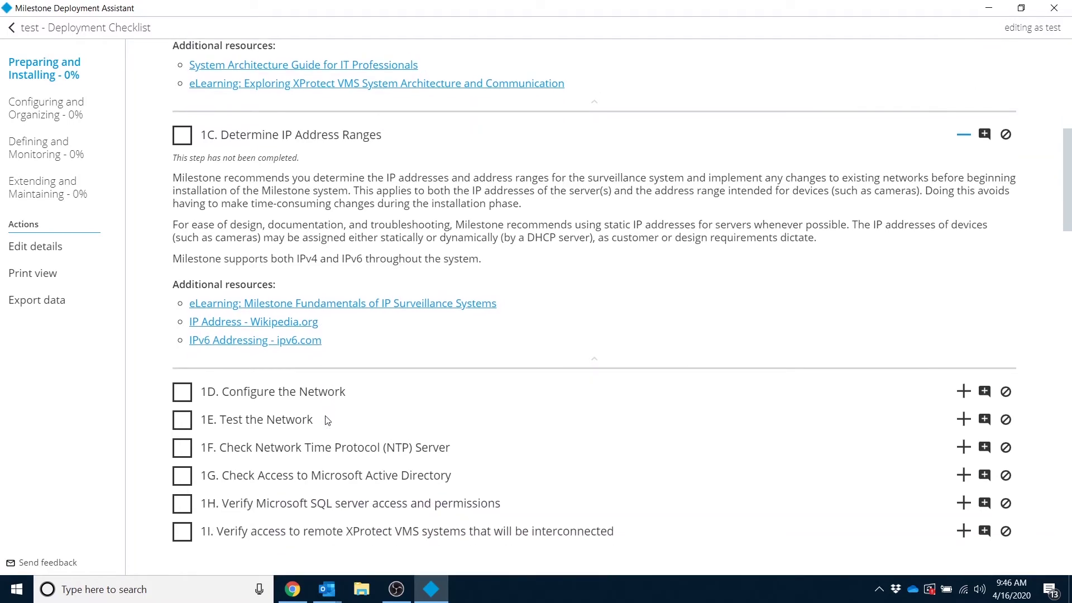
pyautogui.click(325, 396)
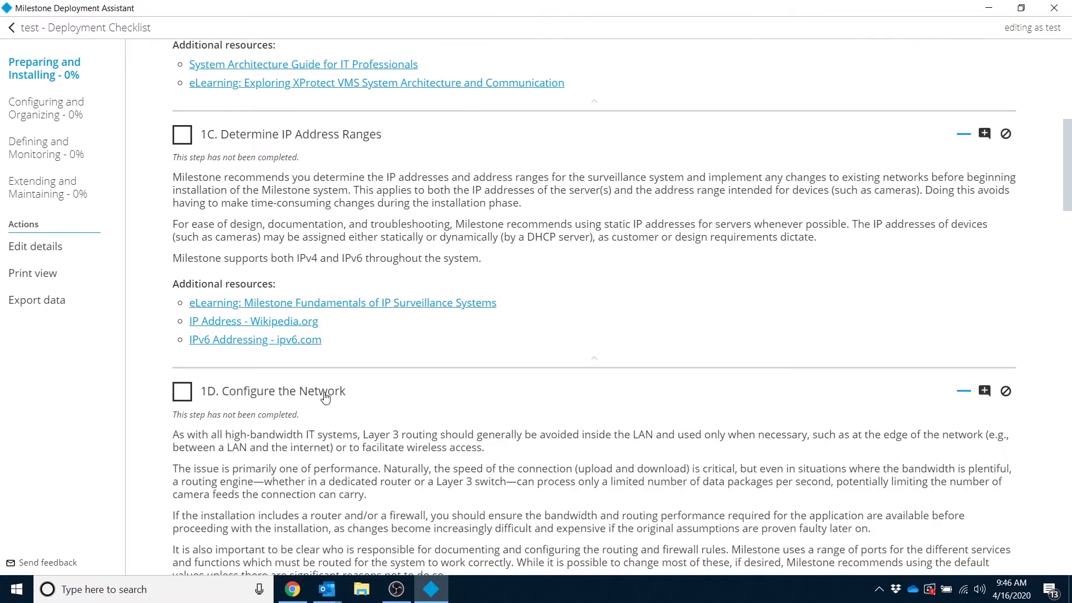
pyautogui.scroll(-3, 326, 398)
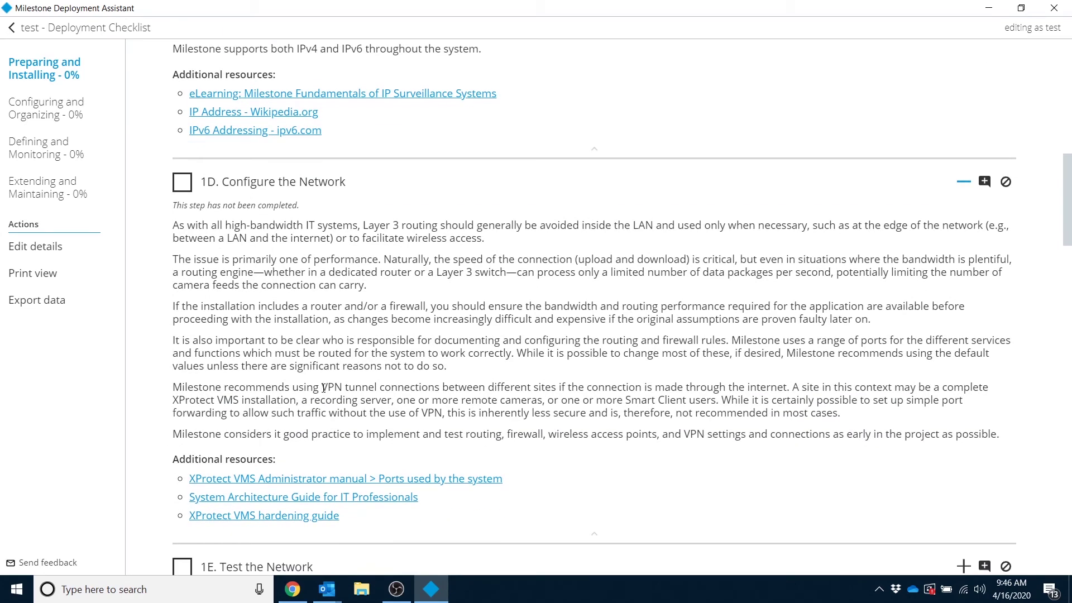
pyautogui.scroll(-3, 324, 391)
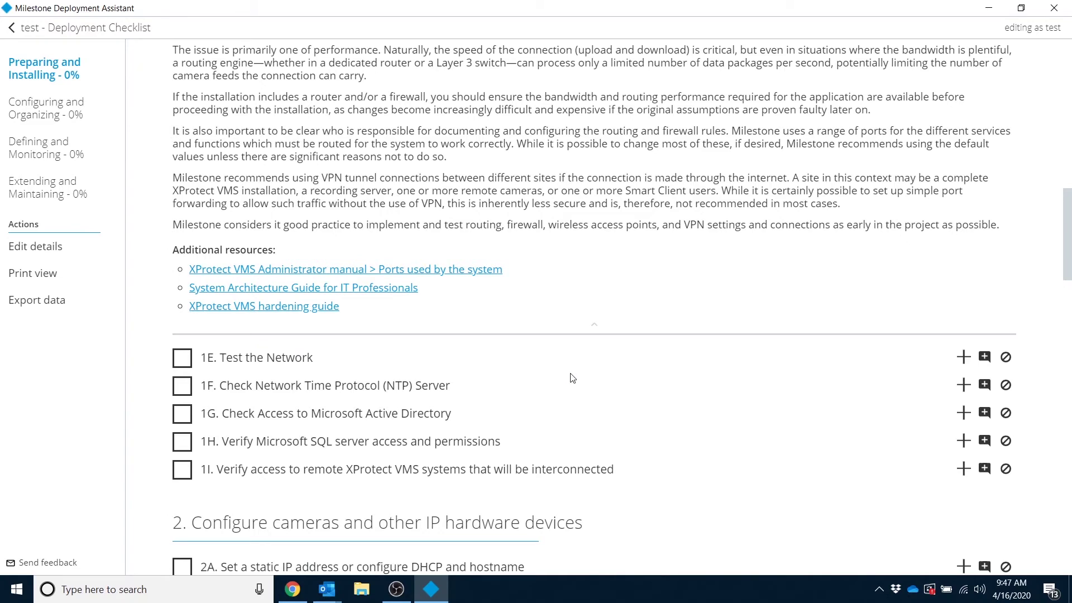
# Browse the checklist through Configuring and Organizing, Defining and Monitoring, then Extending and Maintaining
pyautogui.scroll(-3, 572, 377)
pyautogui.scroll(-5, 572, 379)
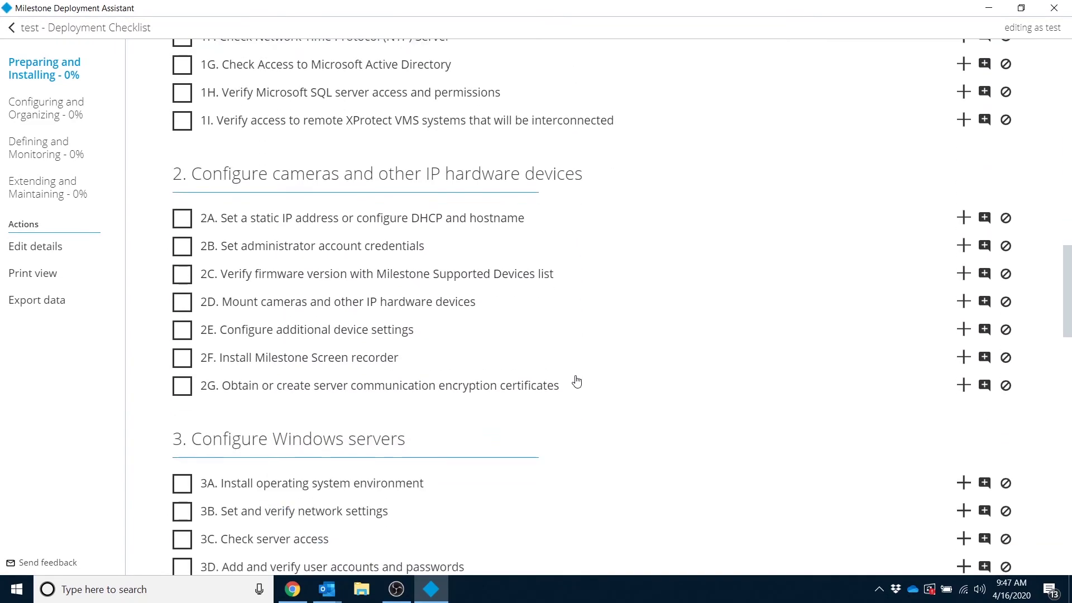
pyautogui.scroll(-5, 577, 381)
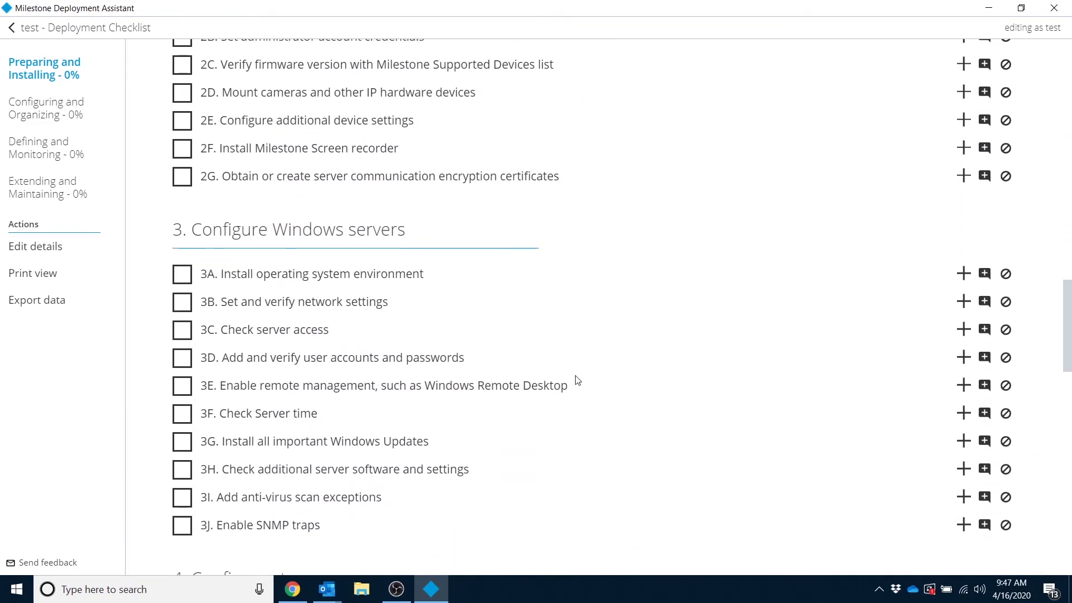
pyautogui.scroll(-7, 578, 381)
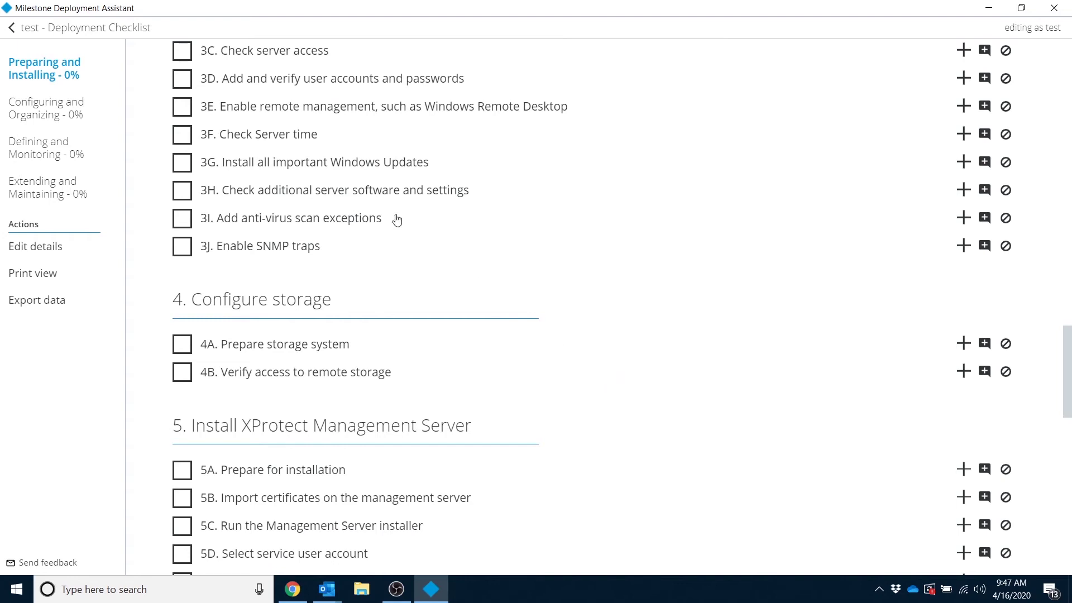
pyautogui.click(43, 114)
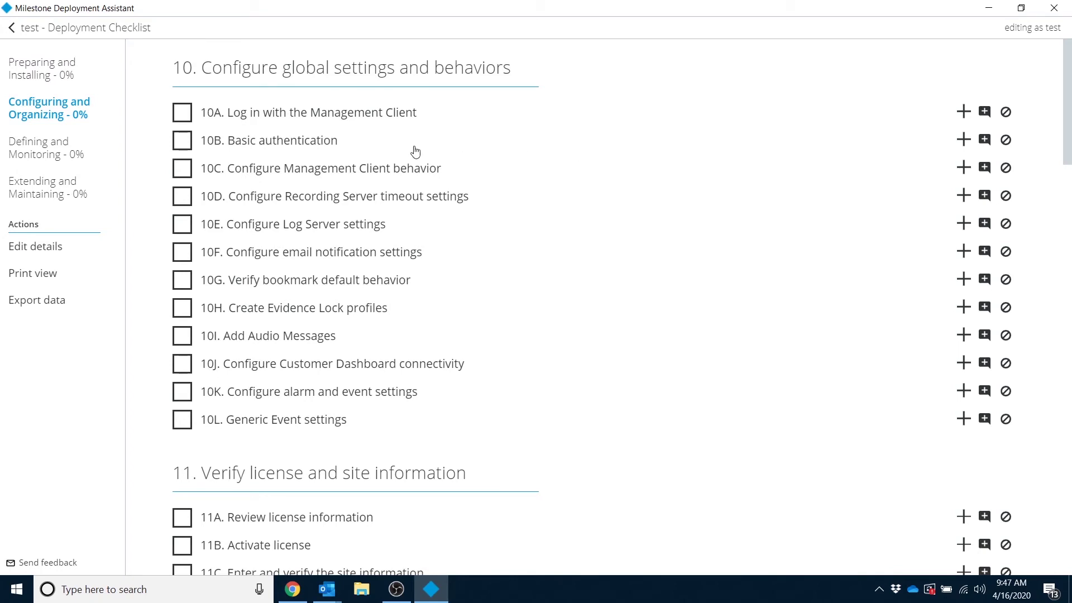
pyautogui.click(56, 151)
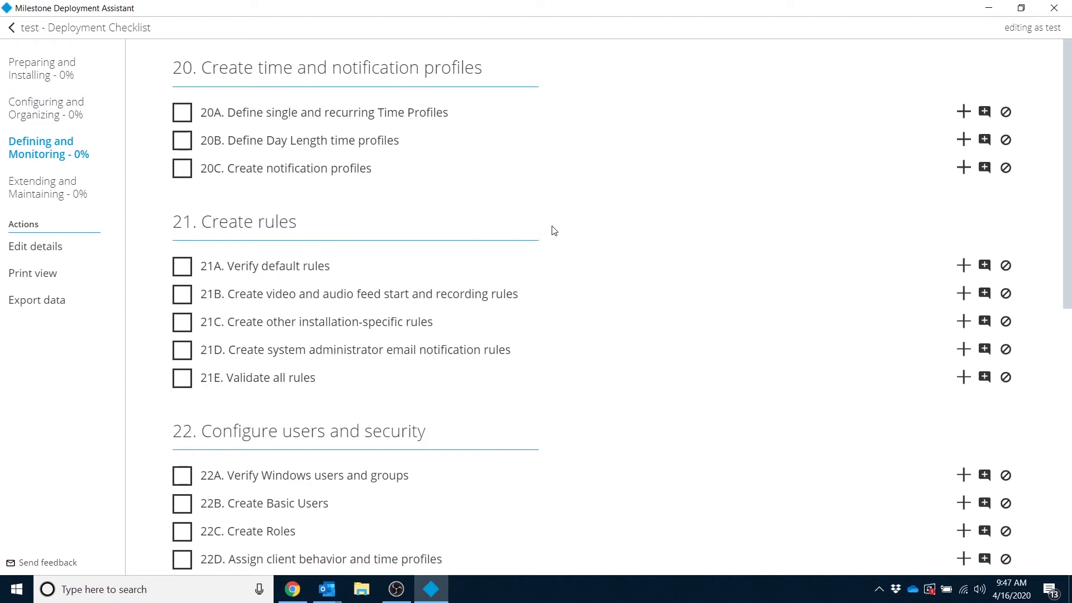
pyautogui.click(56, 185)
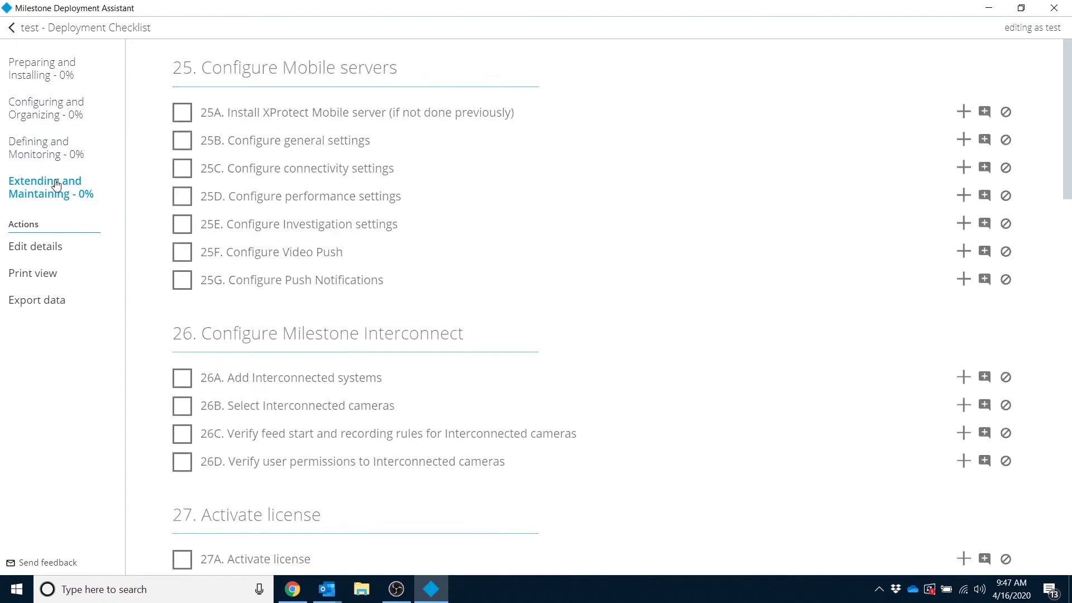